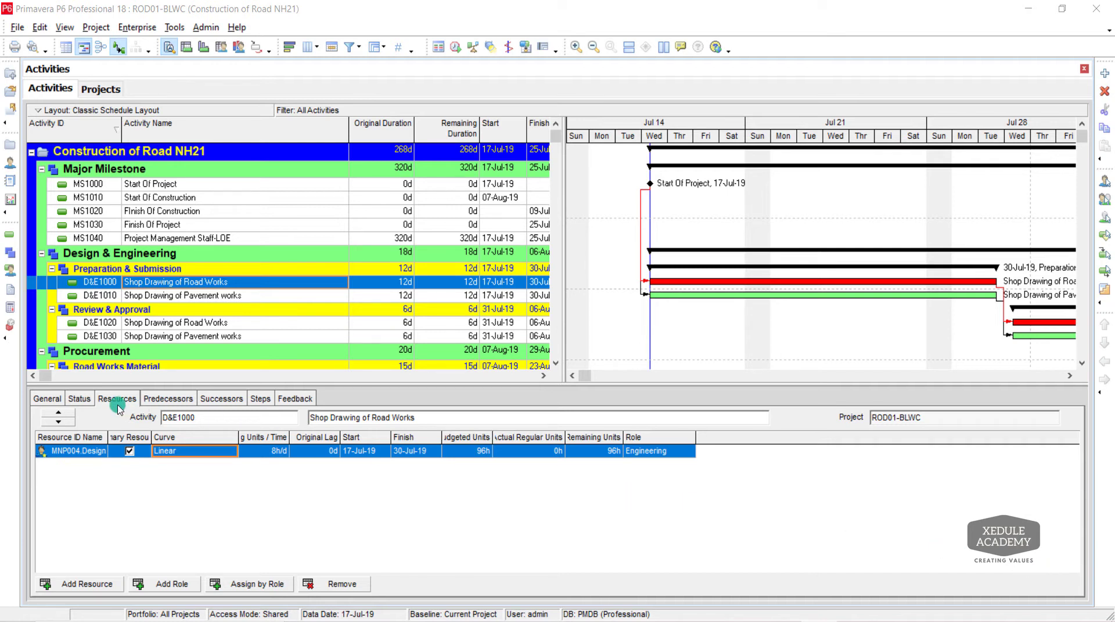
# Step: Review the resource curves available for activity D&E1000's assigned resource without changing it, and display the activity's usage profile
pyautogui.click(125, 296)
pyautogui.click(142, 282)
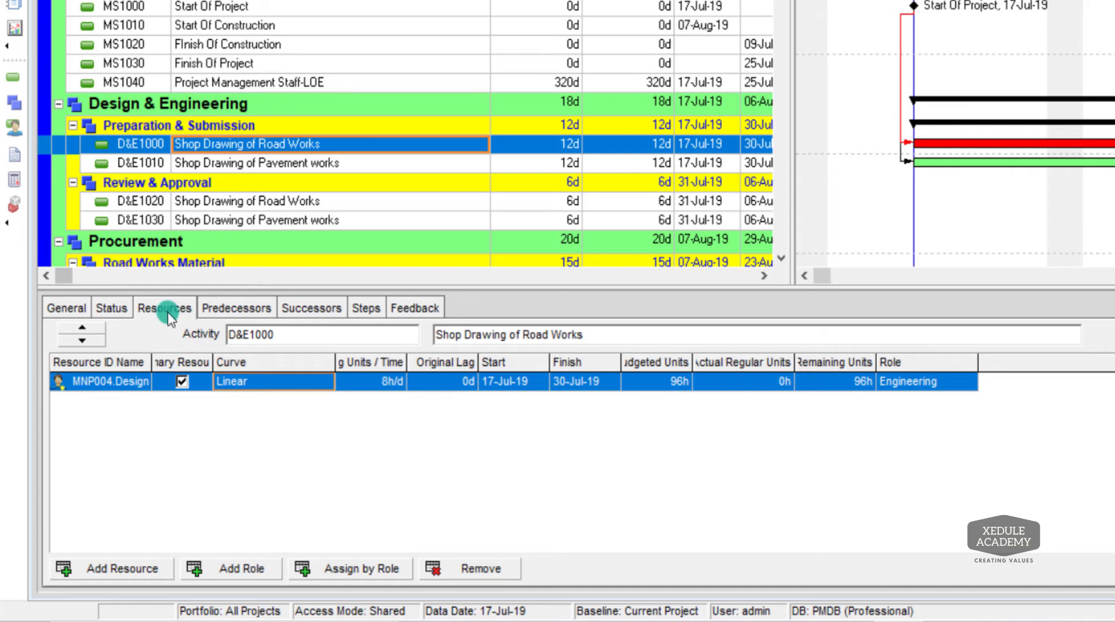
pyautogui.doubleClick(253, 382)
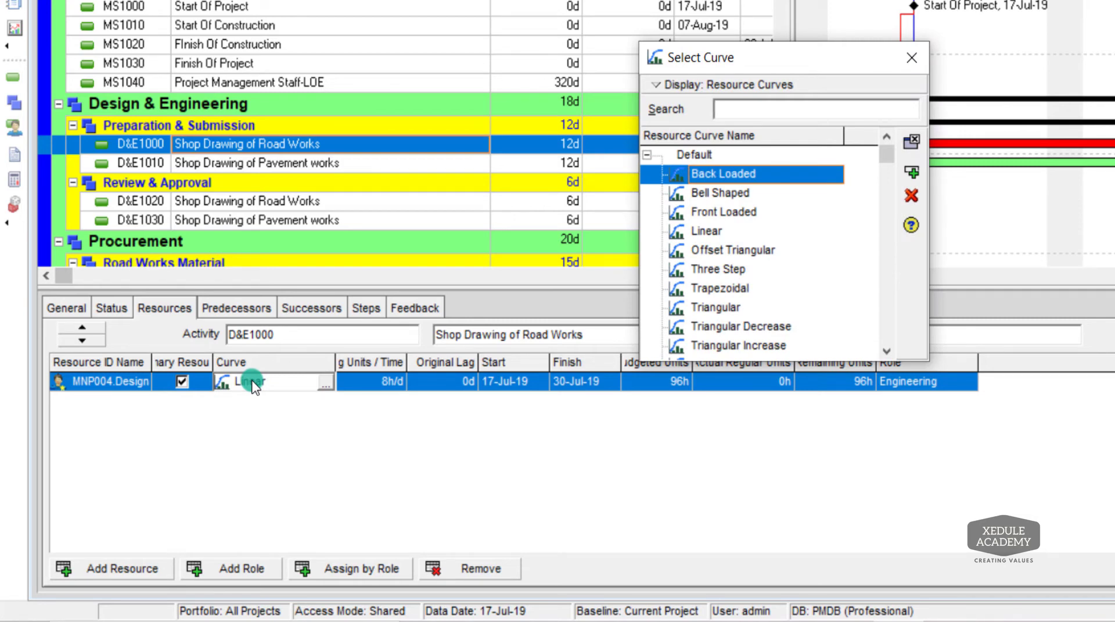
pyautogui.click(707, 231)
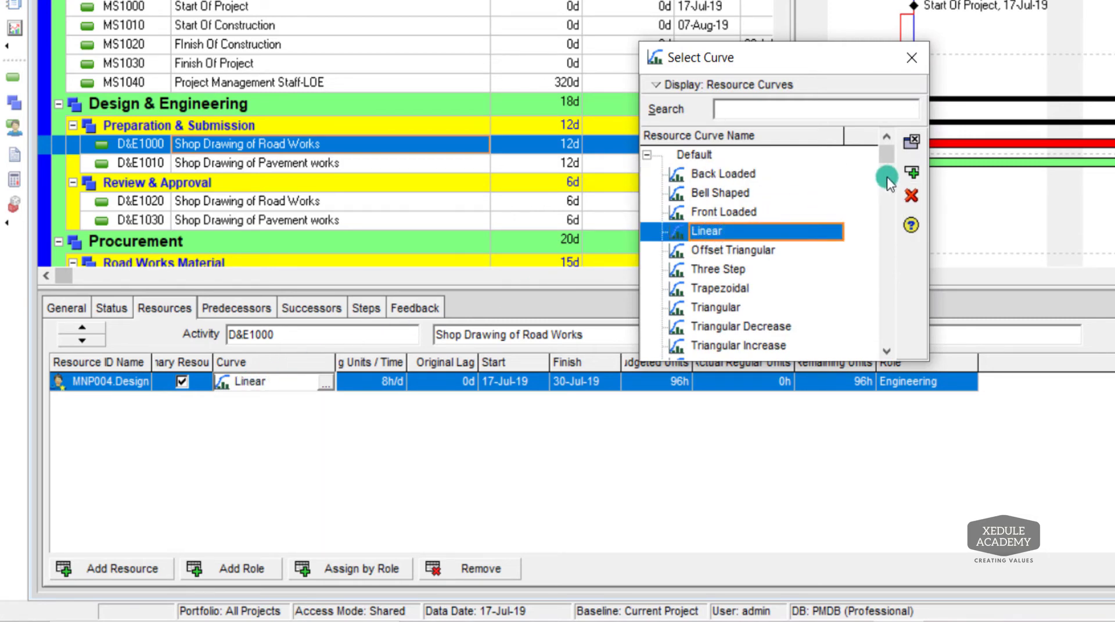
pyautogui.click(912, 57)
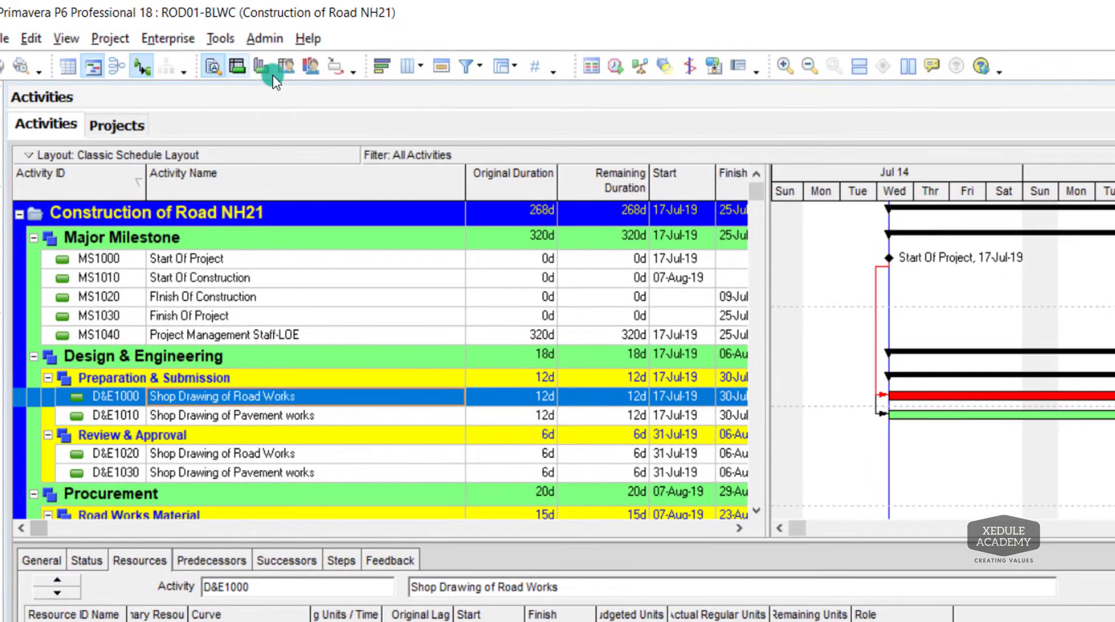
pyautogui.click(261, 66)
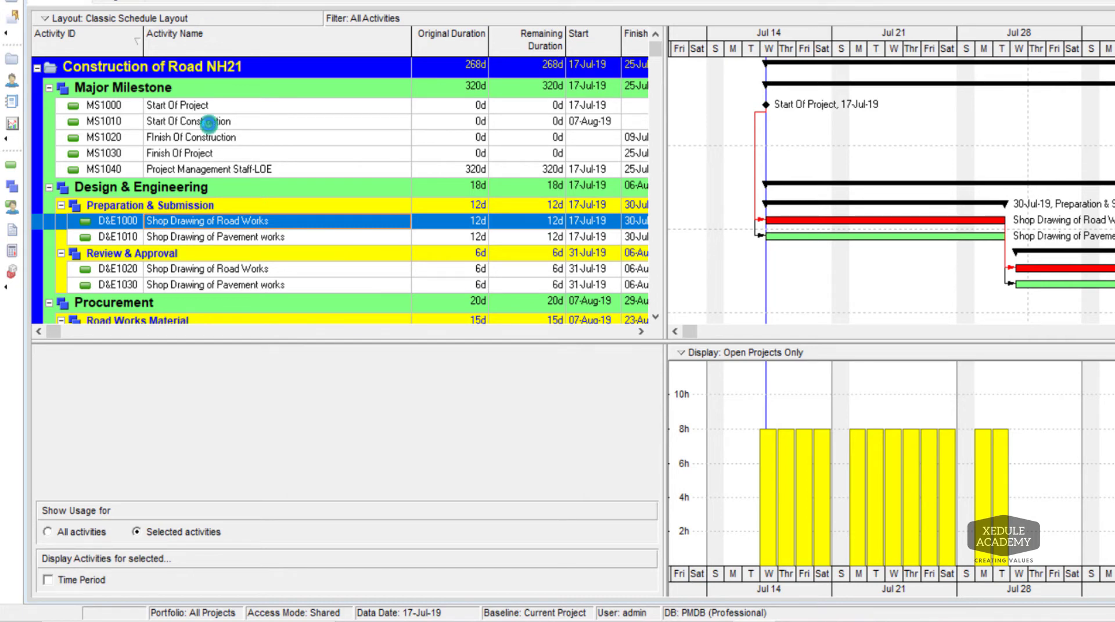
# Step: Assign the Bell Shaped curve to activity D&E1000's resource and display the resulting usage profile
pyautogui.click(221, 423)
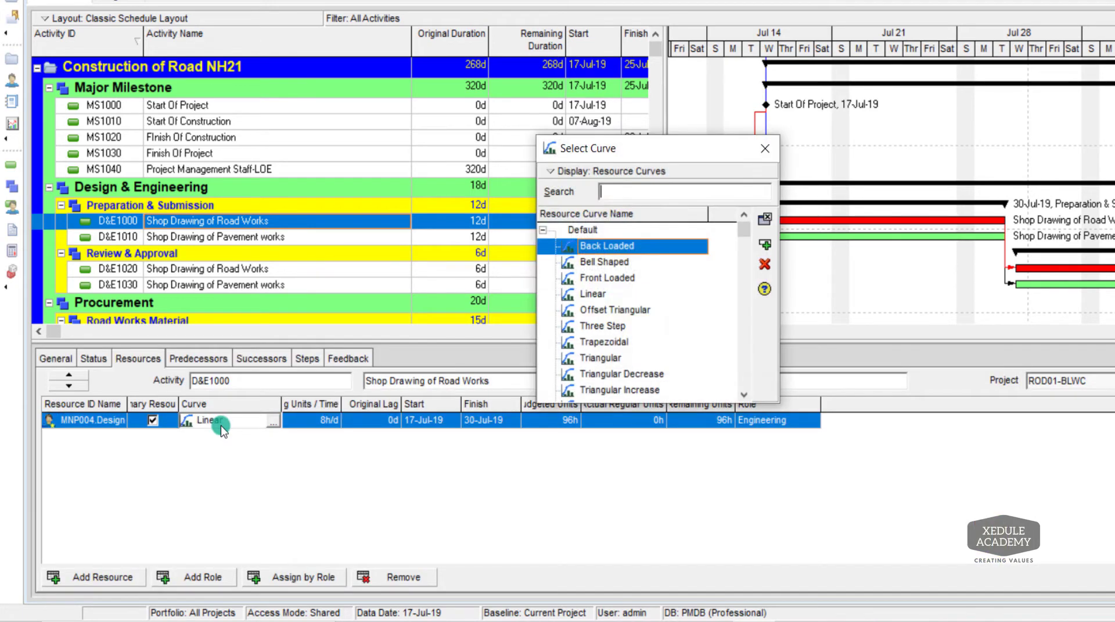
pyautogui.click(592, 265)
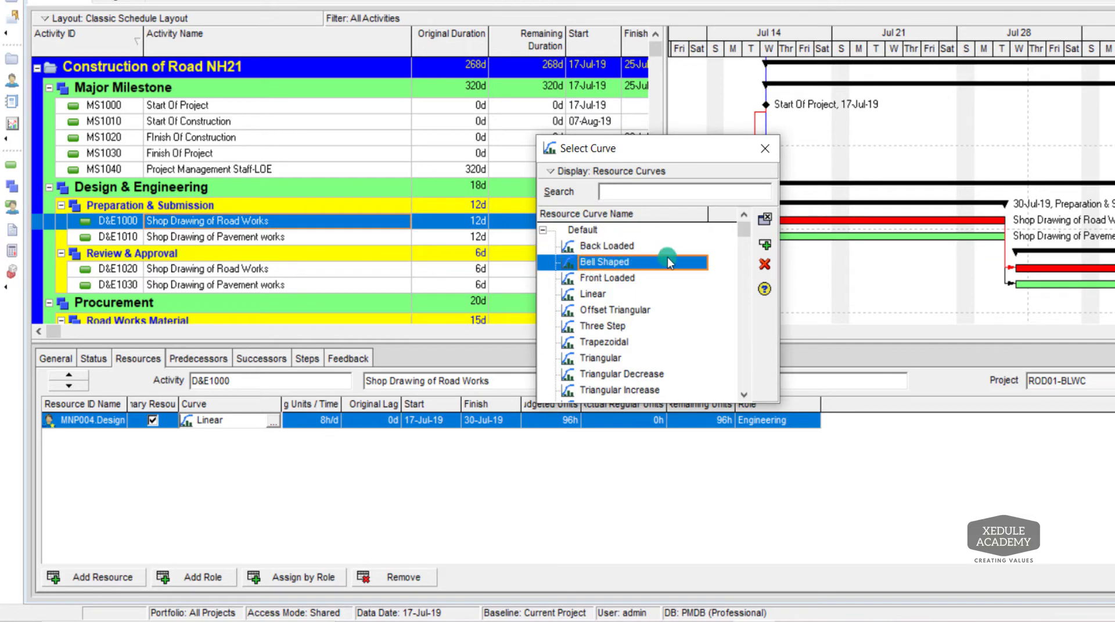
pyautogui.click(767, 244)
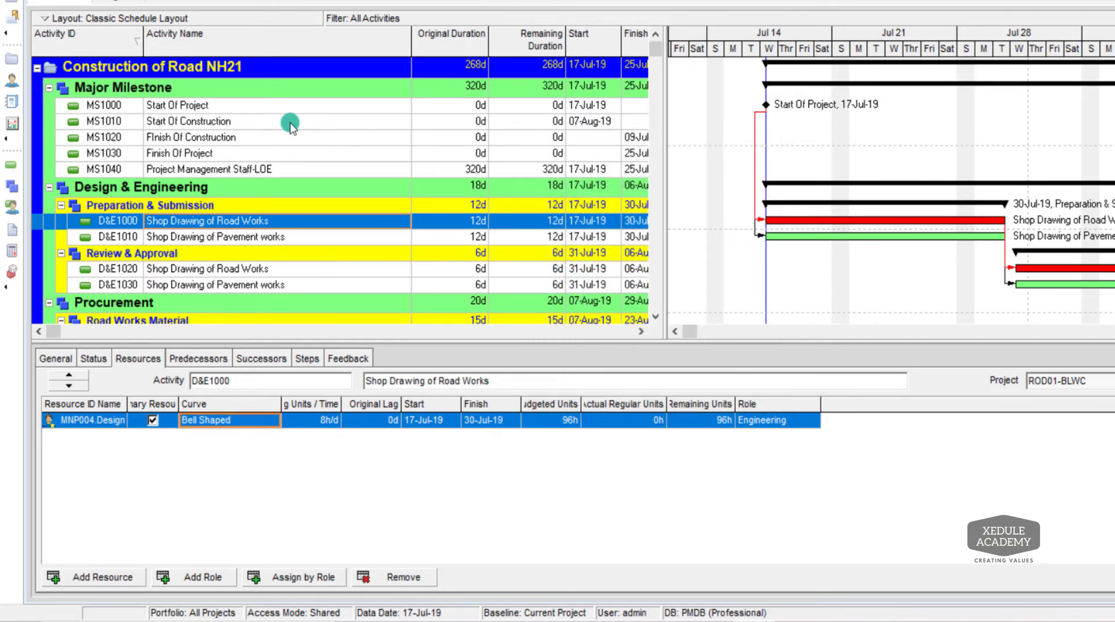
pyautogui.click(265, 2)
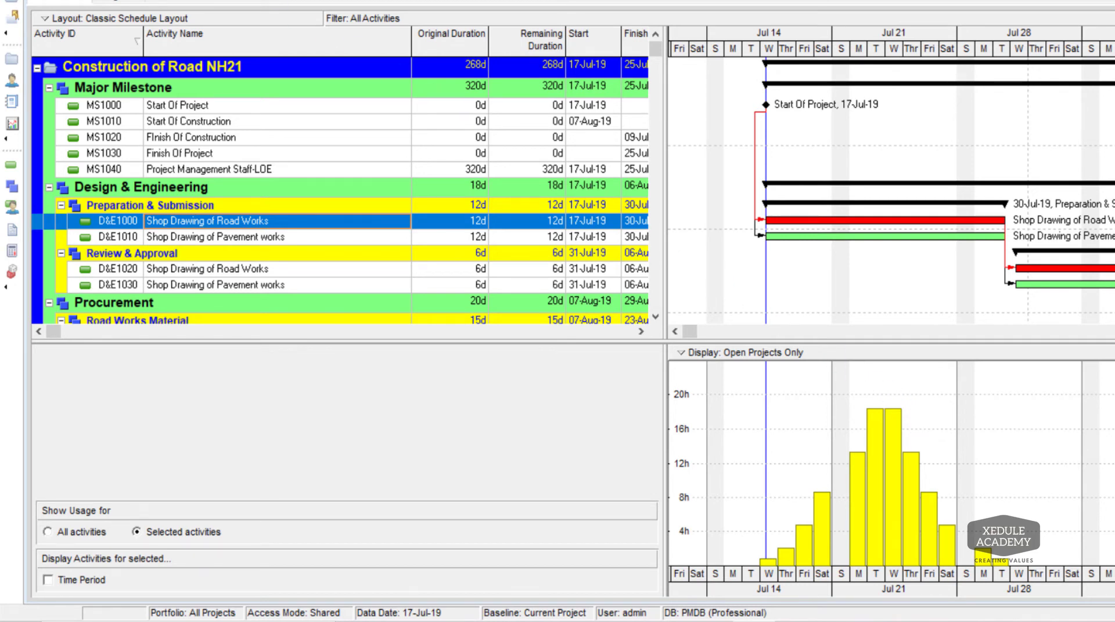
# Step: Change the curve of activity D&E1000's resource assignment to Front Loaded
pyautogui.doubleClick(201, 221)
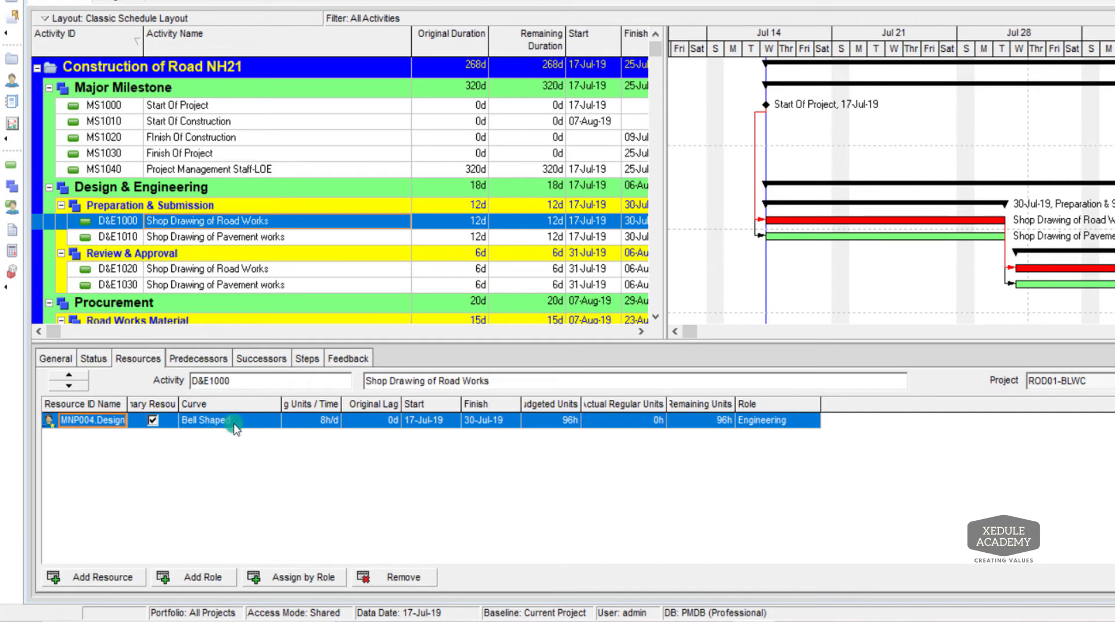
pyautogui.doubleClick(234, 424)
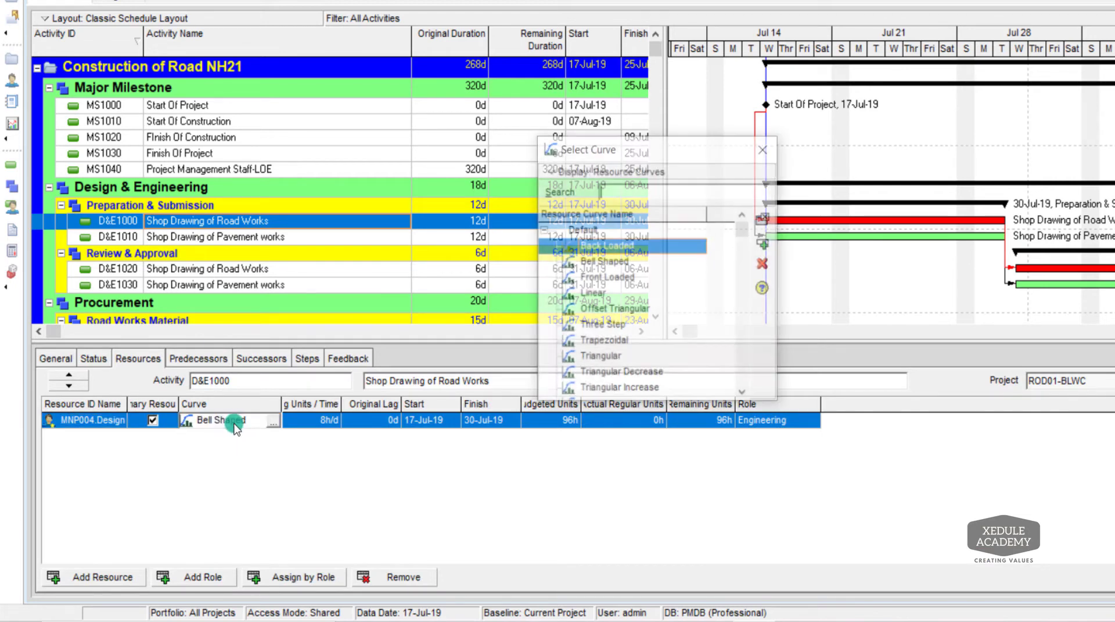
pyautogui.click(607, 281)
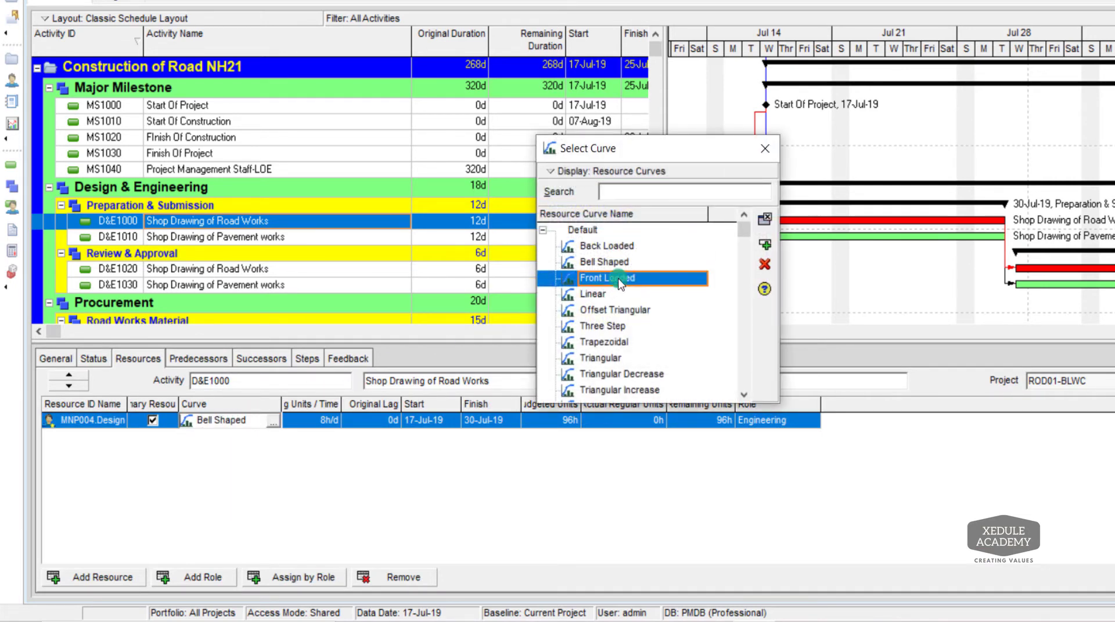
pyautogui.click(764, 244)
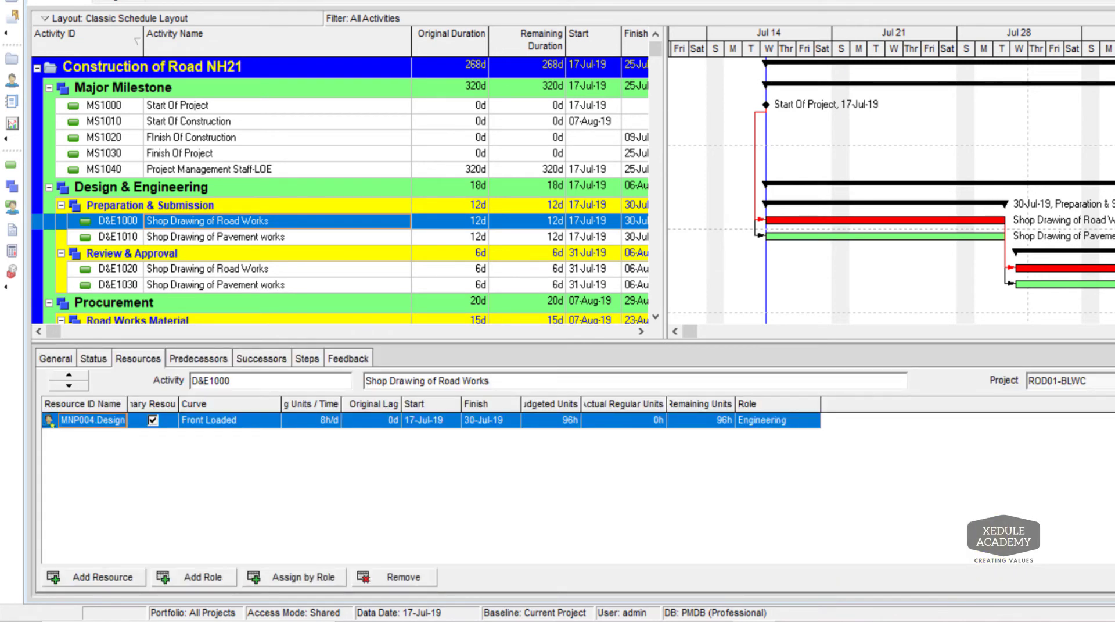
# Step: Add a global resource curve copied from the default Front Loaded curve and name it "Front End Modified"
pyautogui.hotkey('alt', 'n')
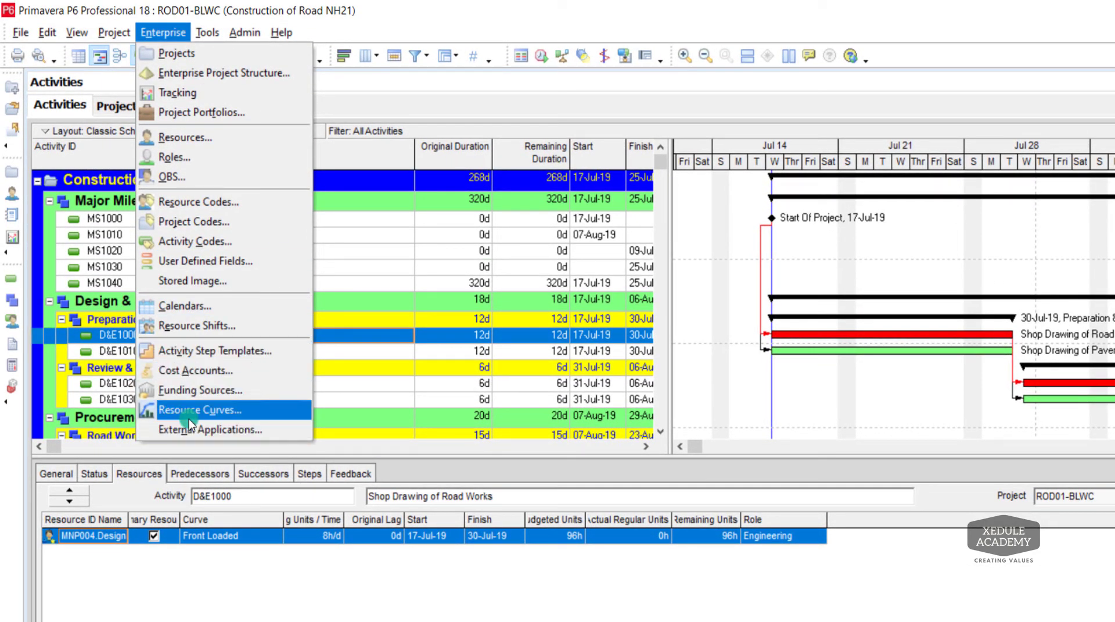
pyautogui.click(189, 414)
pyautogui.click(799, 296)
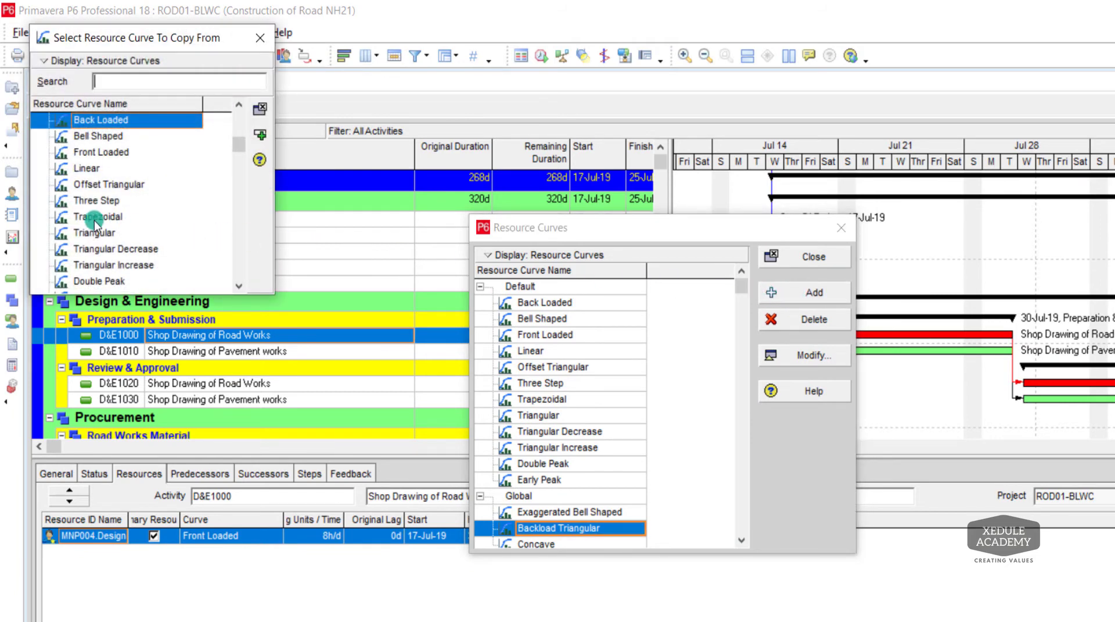
pyautogui.click(105, 160)
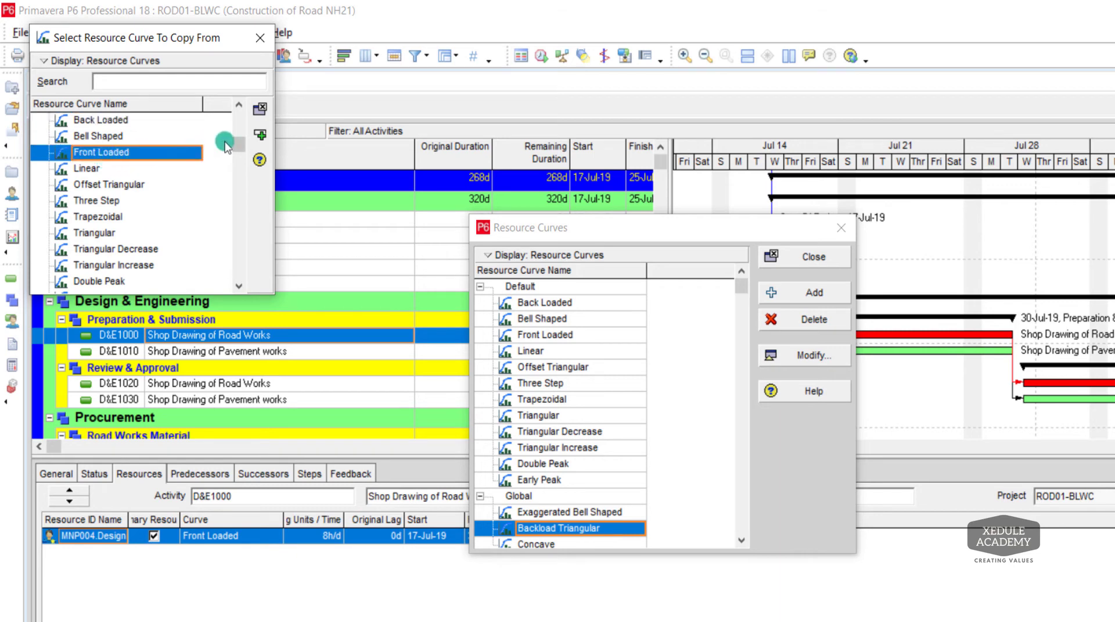
pyautogui.click(257, 138)
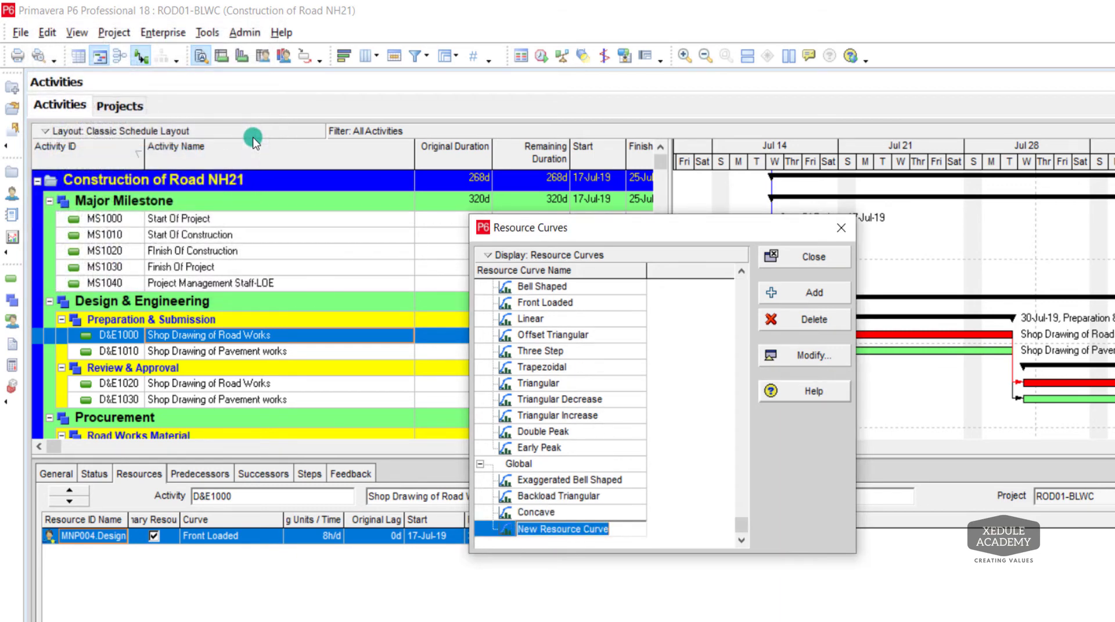
pyautogui.click(613, 533)
pyautogui.write('Fr')
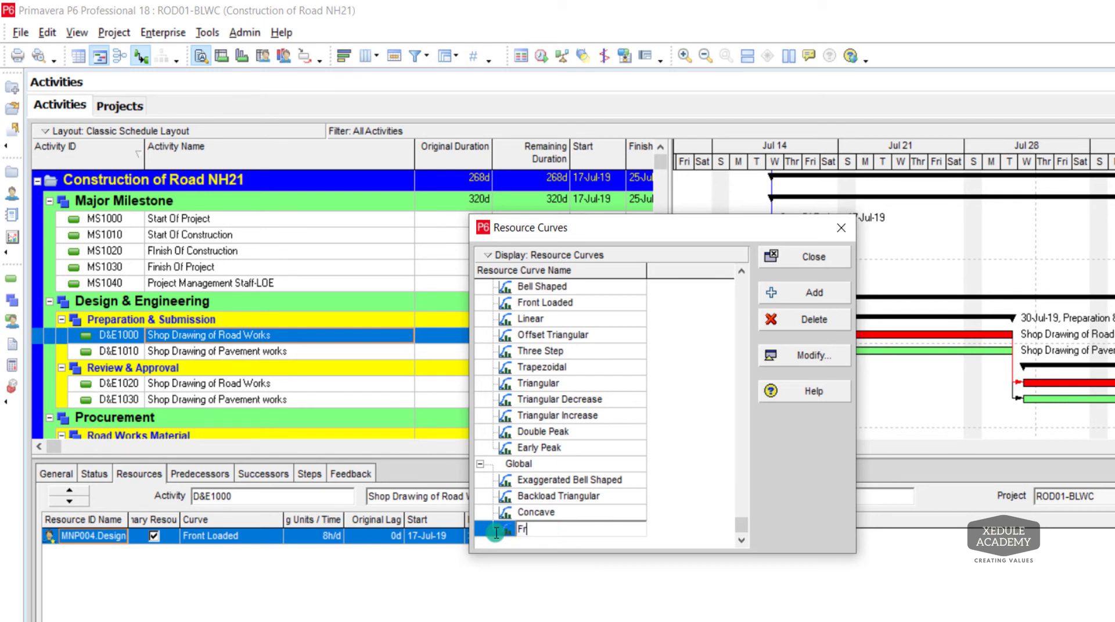
pyautogui.write('ont End Modified')
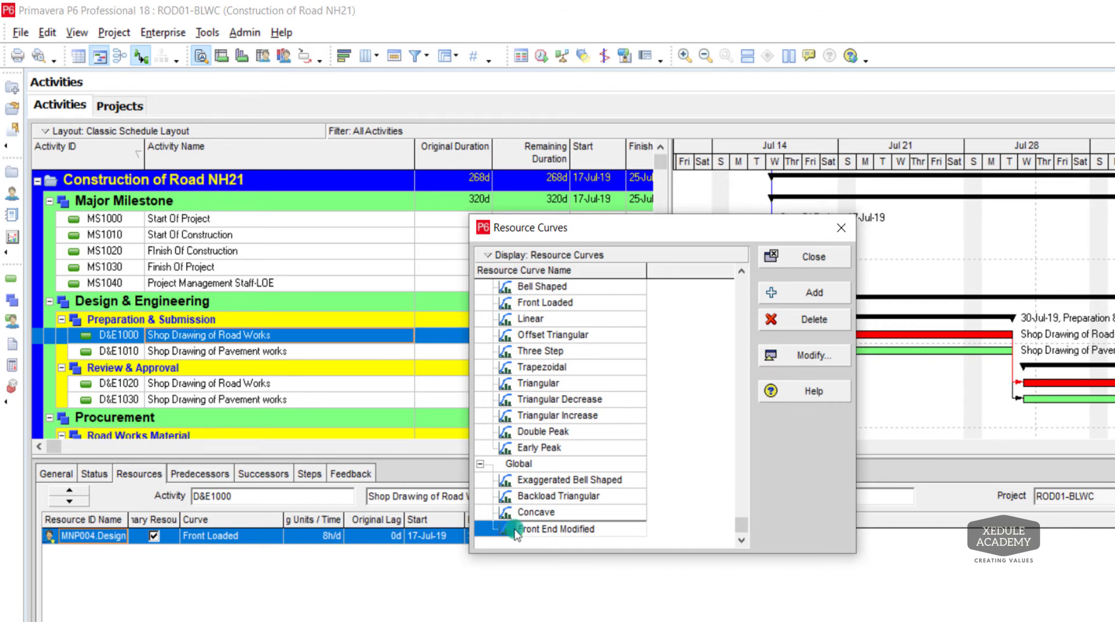
pyautogui.click(628, 512)
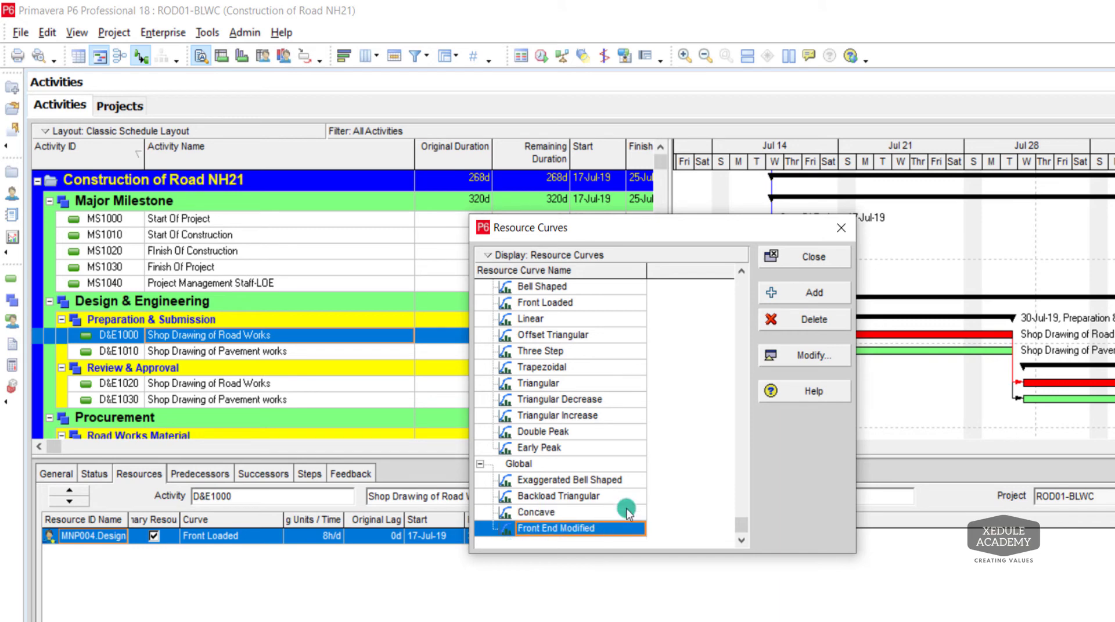
# Step: Modify the Front End Modified curve by setting its values from 5% through 30% duration to 7
pyautogui.click(814, 355)
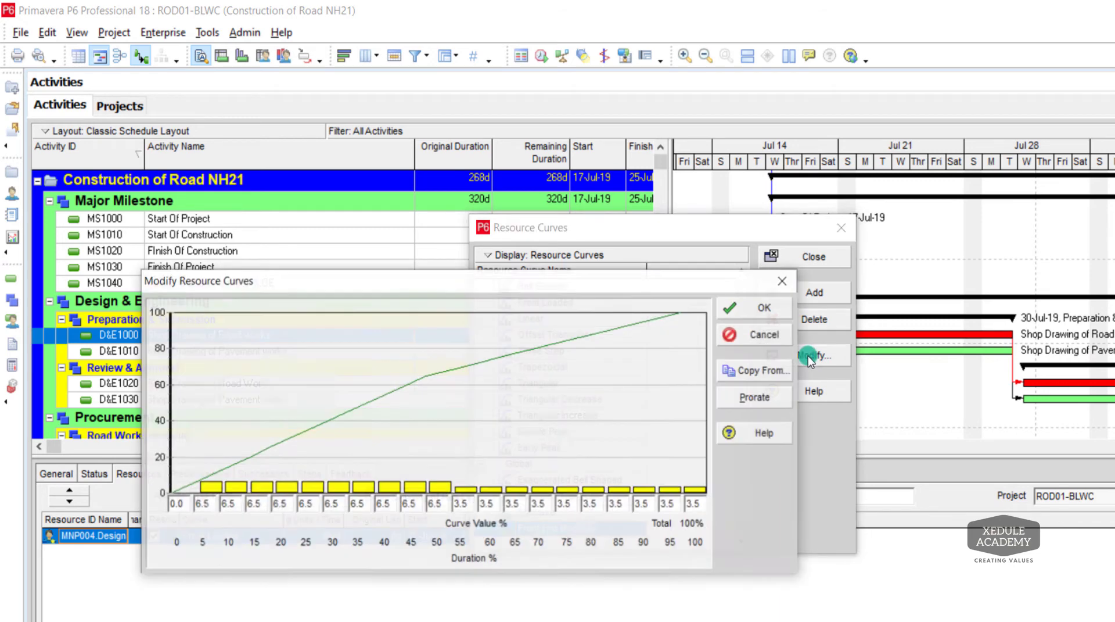
pyautogui.doubleClick(212, 503)
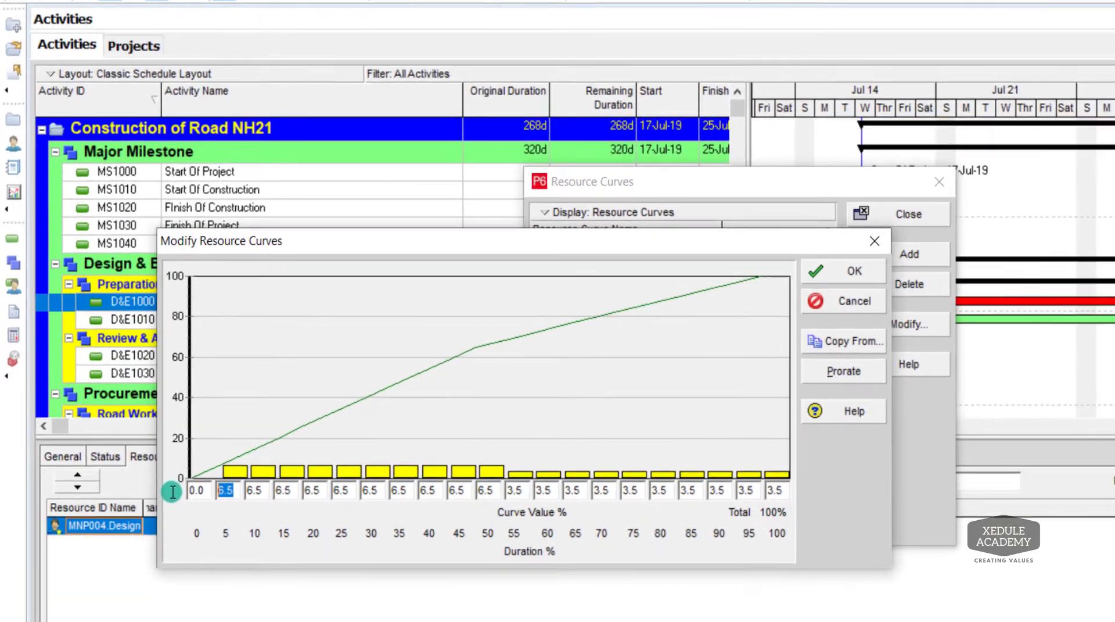
pyautogui.write('7')
pyautogui.press('Tab')
pyautogui.write('7')
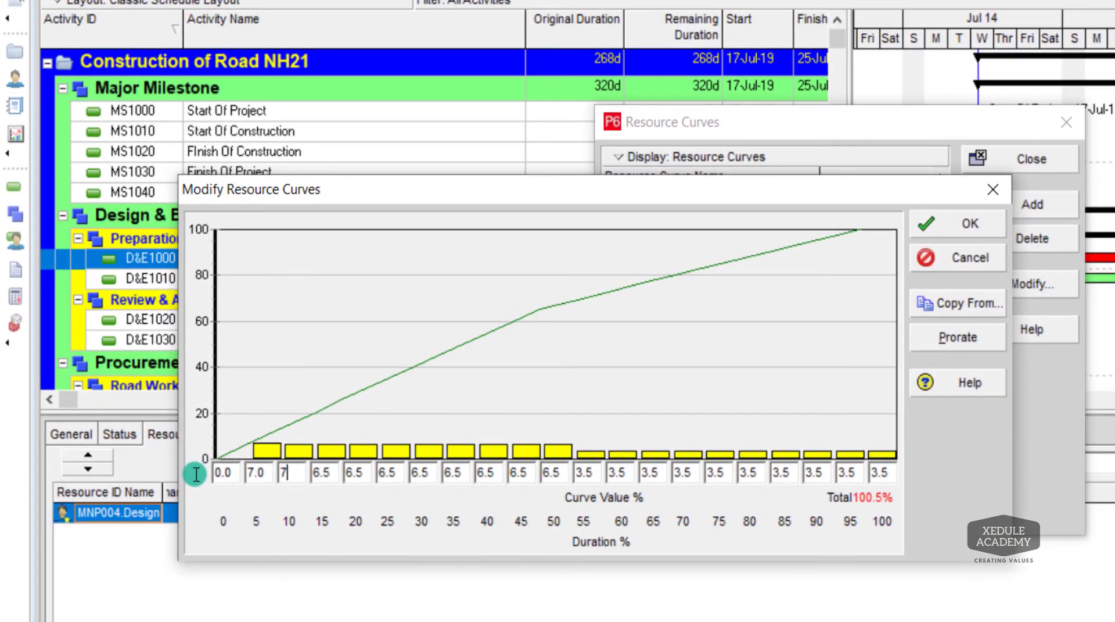
pyautogui.press('Tab')
pyautogui.write('7')
pyautogui.press('Tab')
pyautogui.write('7')
pyautogui.press('Tab')
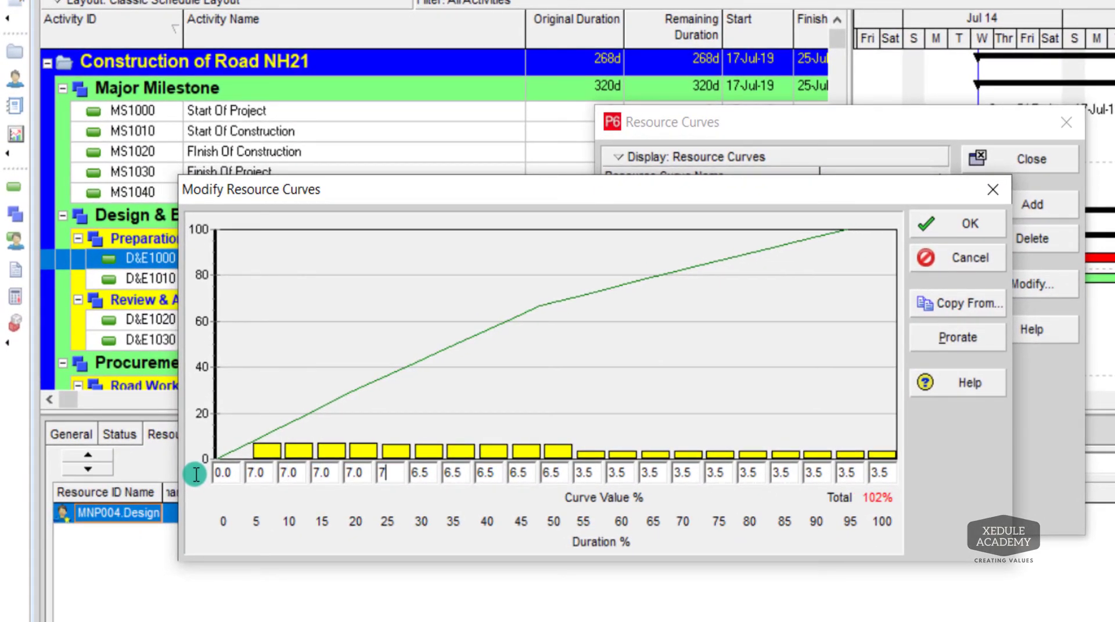
pyautogui.write('7')
pyautogui.press('Tab')
pyautogui.write('7')
pyautogui.press('Tab')
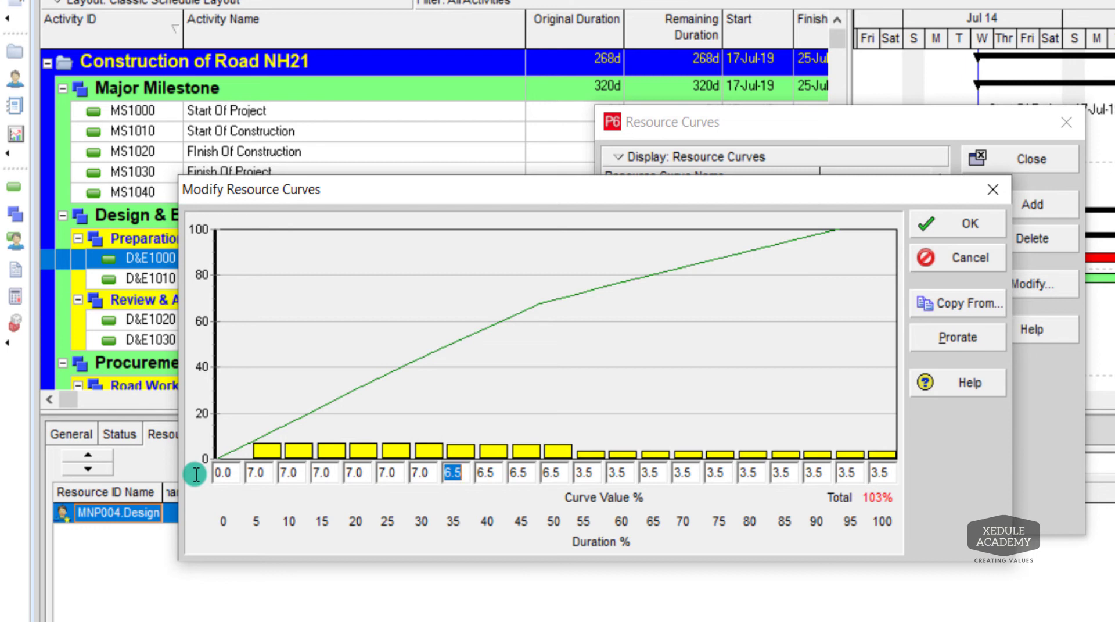
# Step: Set the curve values at 5%, 10% and 15% duration to 8
pyautogui.click(250, 472)
pyautogui.write('8')
pyautogui.press('Tab')
pyautogui.write('8')
pyautogui.press('Tab')
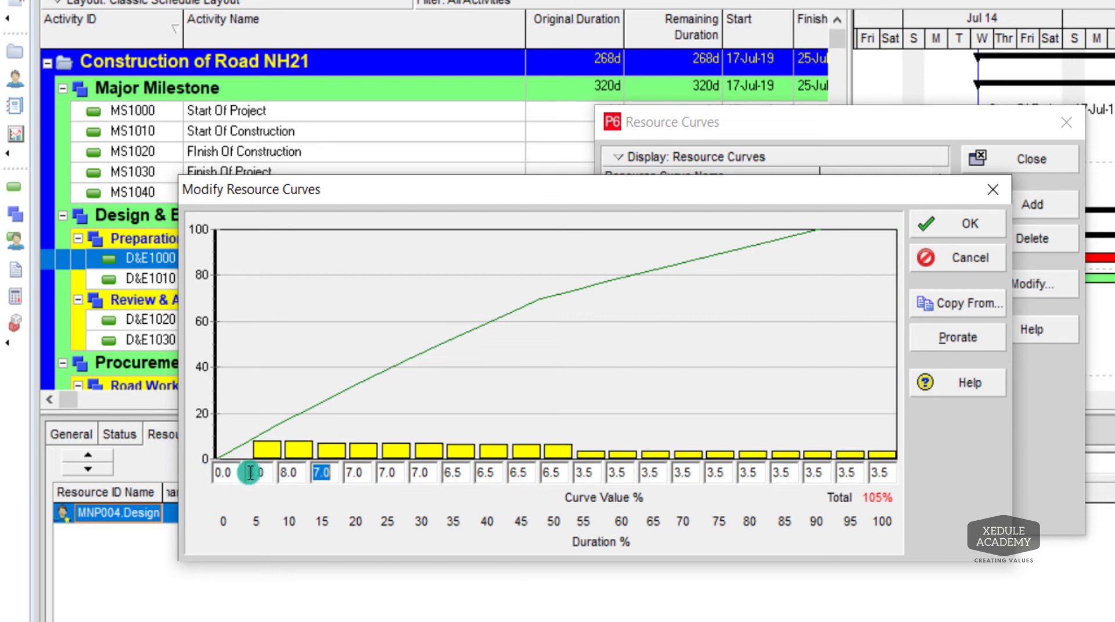
pyautogui.write('8')
pyautogui.press('Tab')
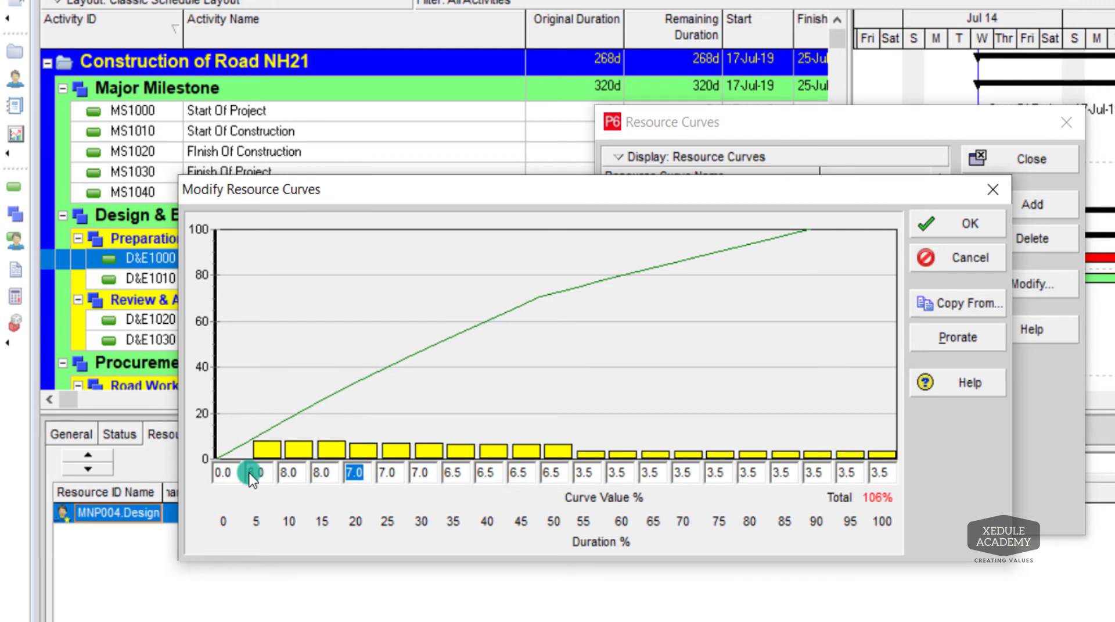
# Step: Set the curve values at 90%, 95% and 100% duration to 2
pyautogui.click(813, 471)
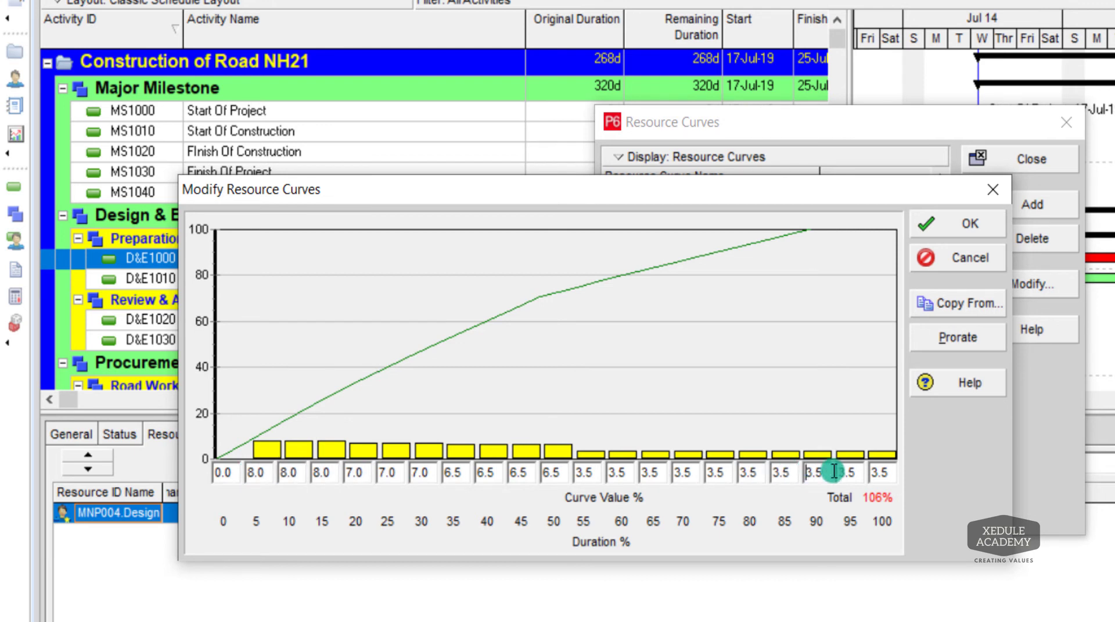
pyautogui.doubleClick(834, 471)
pyautogui.write('2')
pyautogui.press('Tab')
pyautogui.write('2')
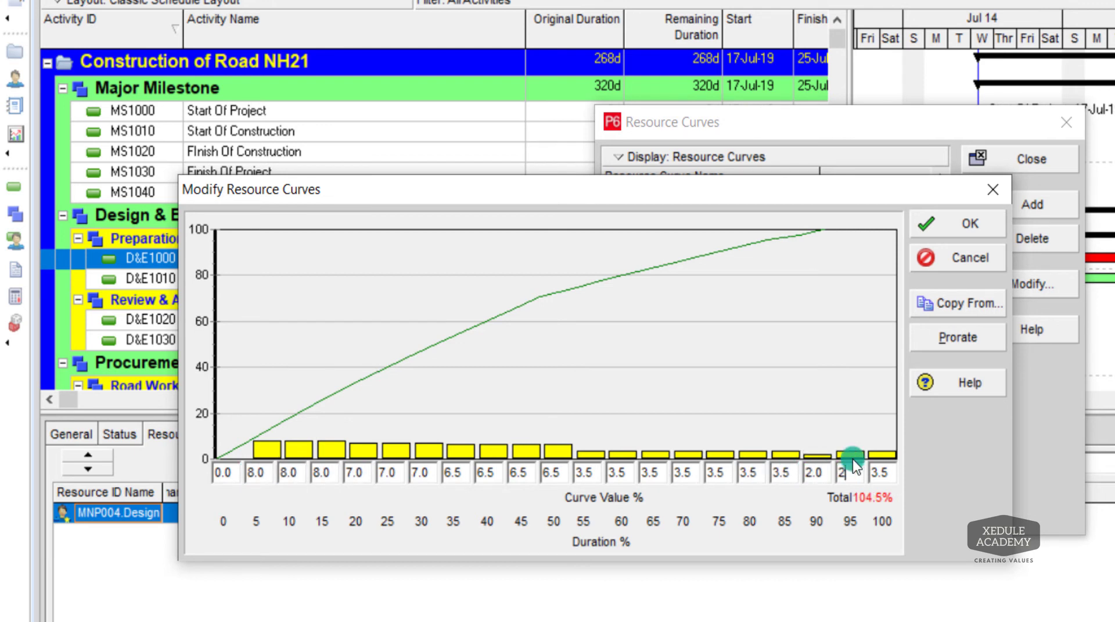
pyautogui.press('Tab')
pyautogui.write('2')
pyautogui.press('Tab')
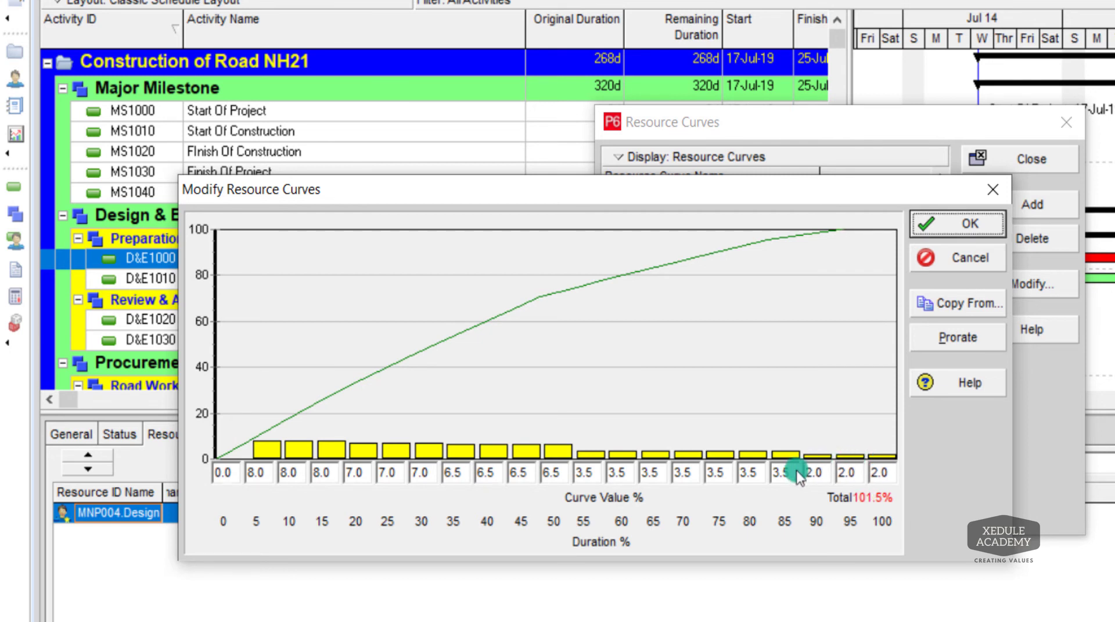
# Step: Set the curve value at 85% duration to 2, accept the modified curve and close the resource curves list
pyautogui.doubleClick(777, 472)
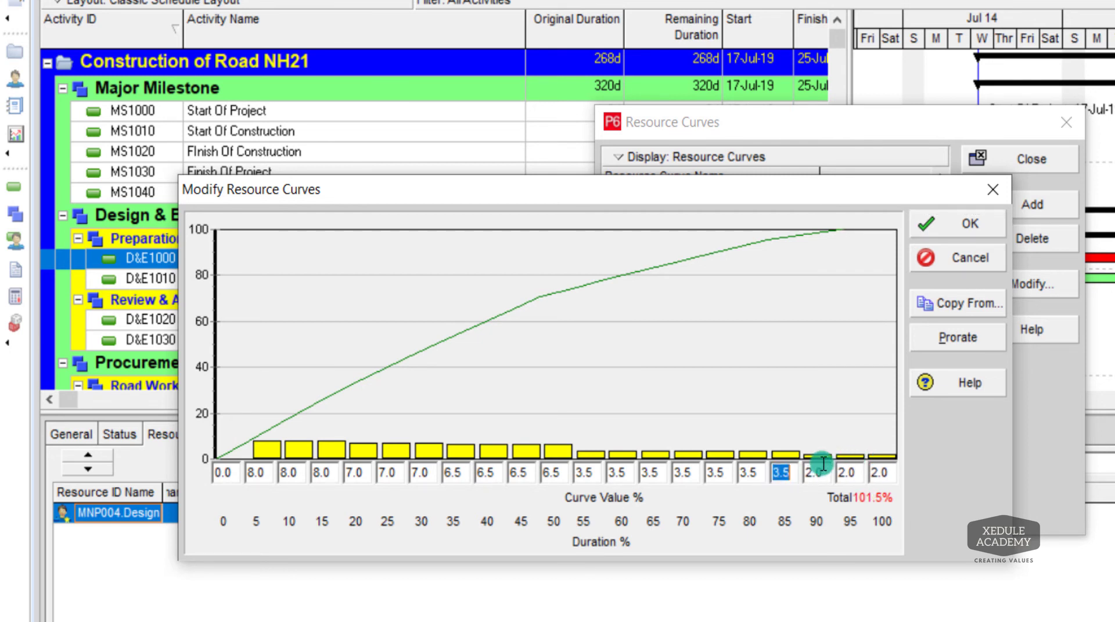
pyautogui.write('2')
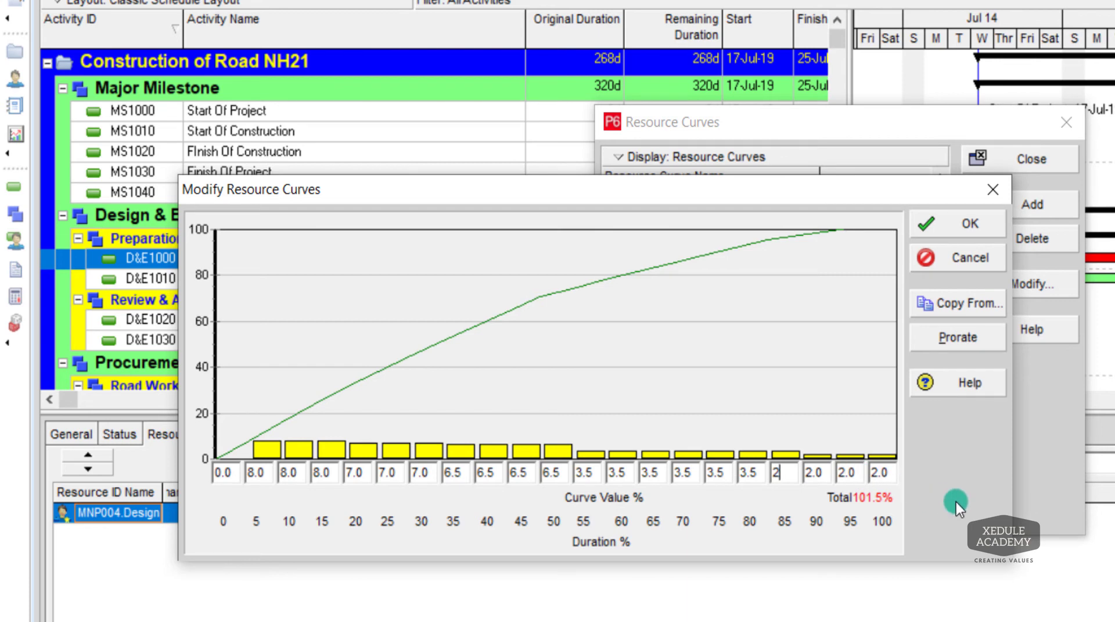
pyautogui.click(934, 222)
pyautogui.click(1045, 163)
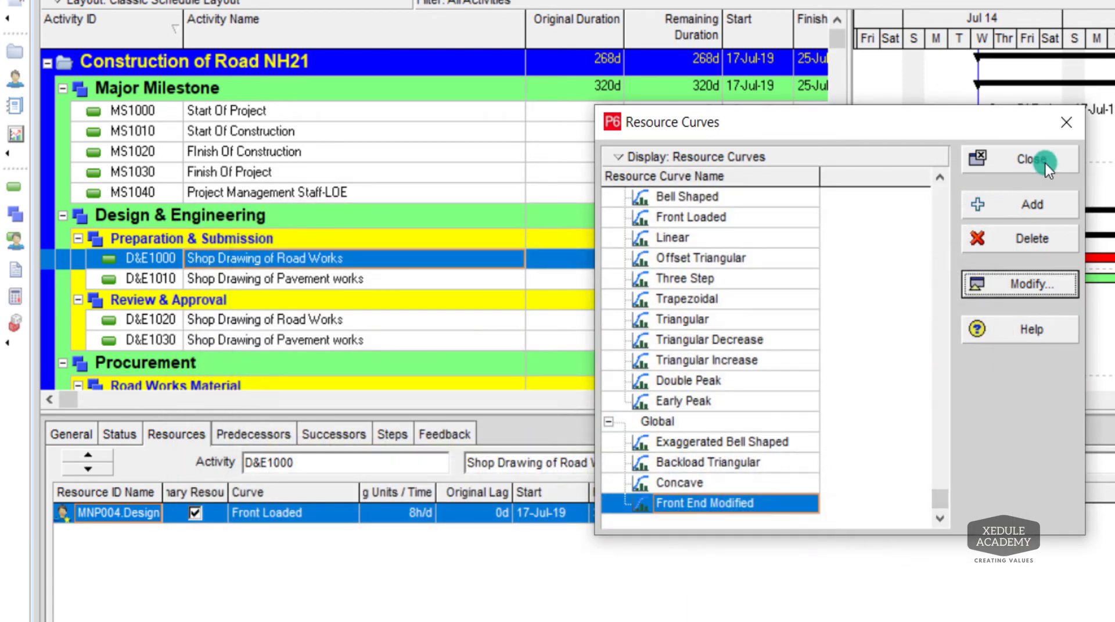
# Step: Assign the Front End Modified curve to the Design Engineer resource on activity D&E1000
pyautogui.click(340, 518)
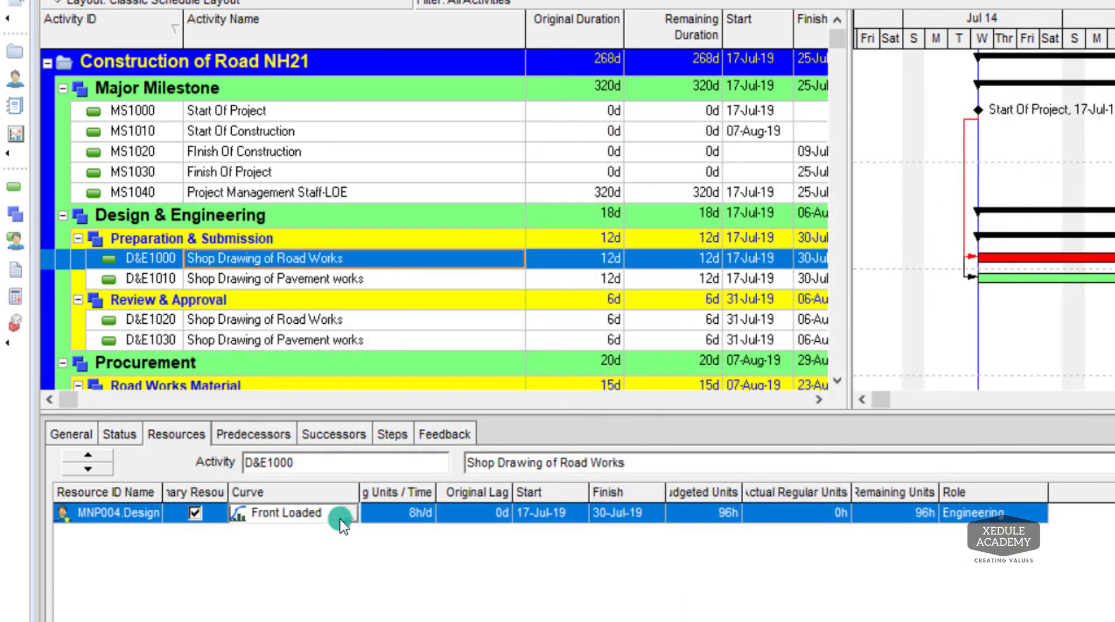
pyautogui.click(343, 516)
pyautogui.click(827, 454)
pyautogui.scroll(-2, 830, 457)
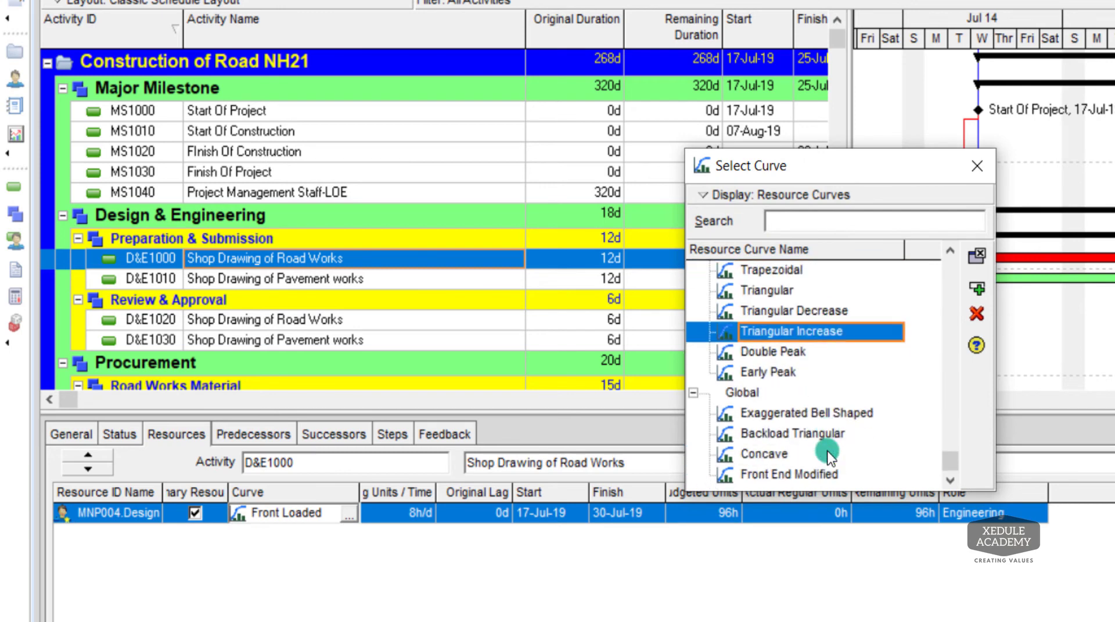
pyautogui.doubleClick(797, 474)
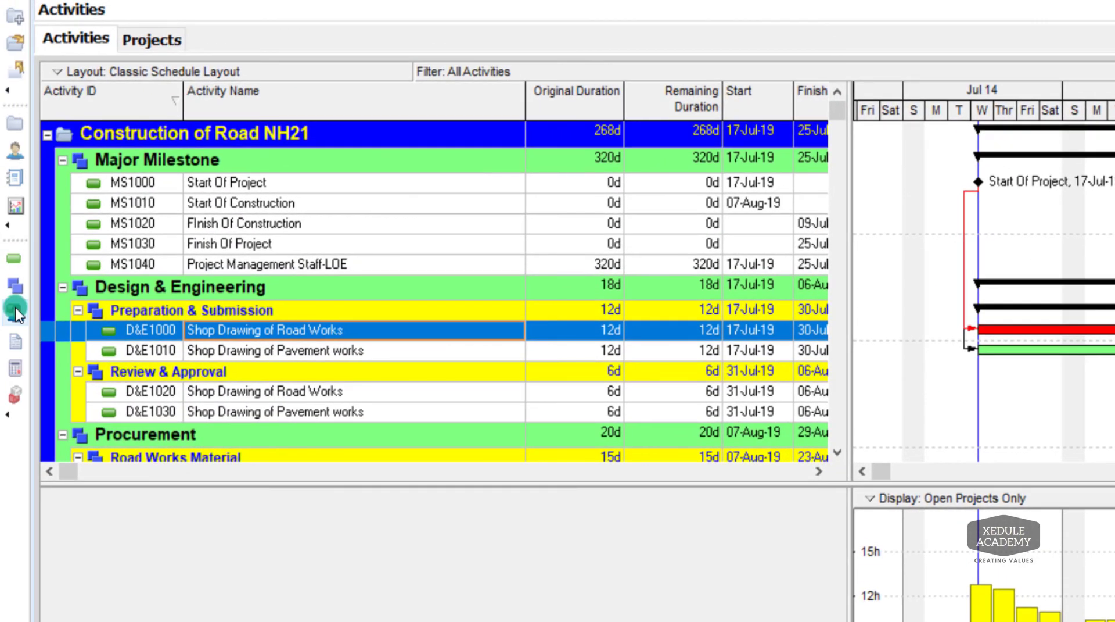
# Step: In the project's resource assignments, set the curve of the first material assignment, Sub Grade on Laying & Compaction of Sub Grade, to Linear
pyautogui.click(15, 308)
pyautogui.click(529, 227)
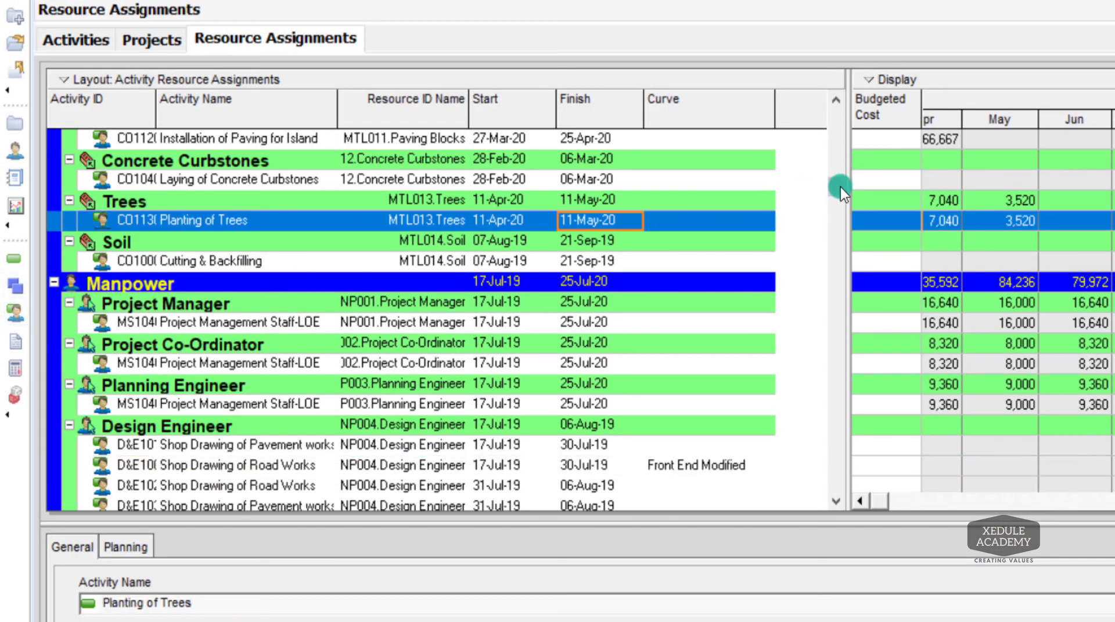
pyautogui.moveTo(837, 186); pyautogui.dragTo(832, 98)
pyautogui.press('Right')
pyautogui.press('Right')
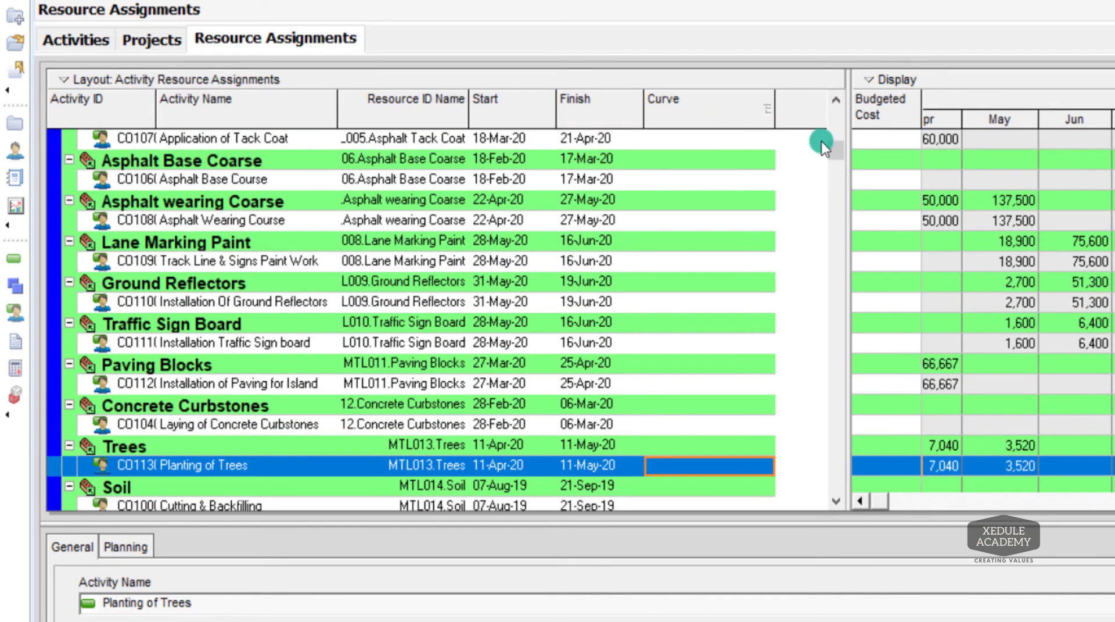
pyautogui.moveTo(821, 141); pyautogui.dragTo(817, 68)
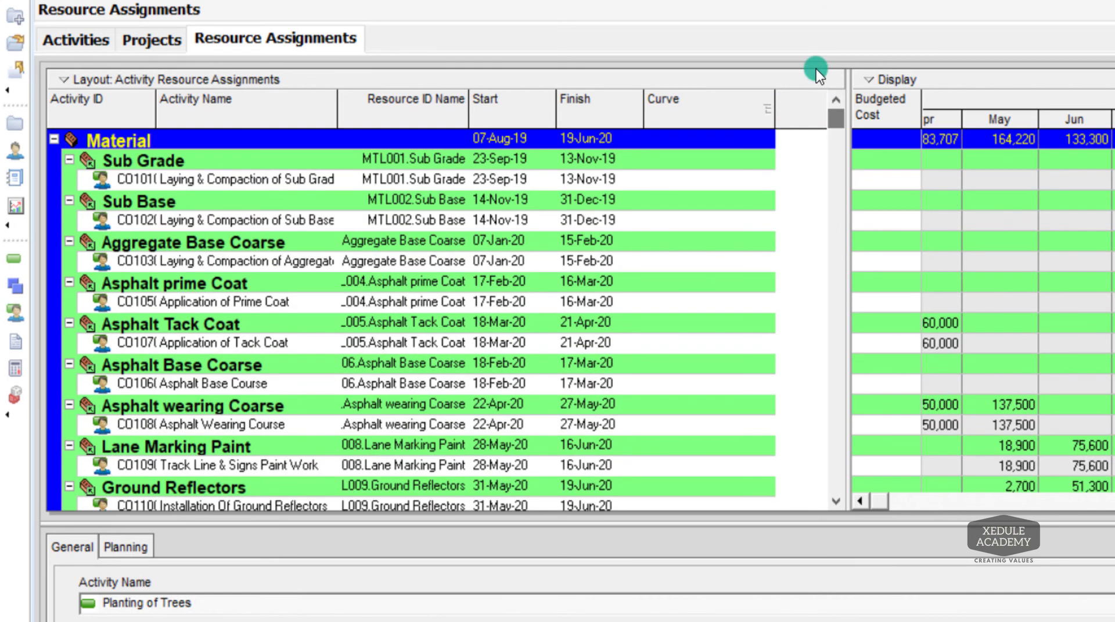
pyautogui.click(723, 188)
pyautogui.click(765, 182)
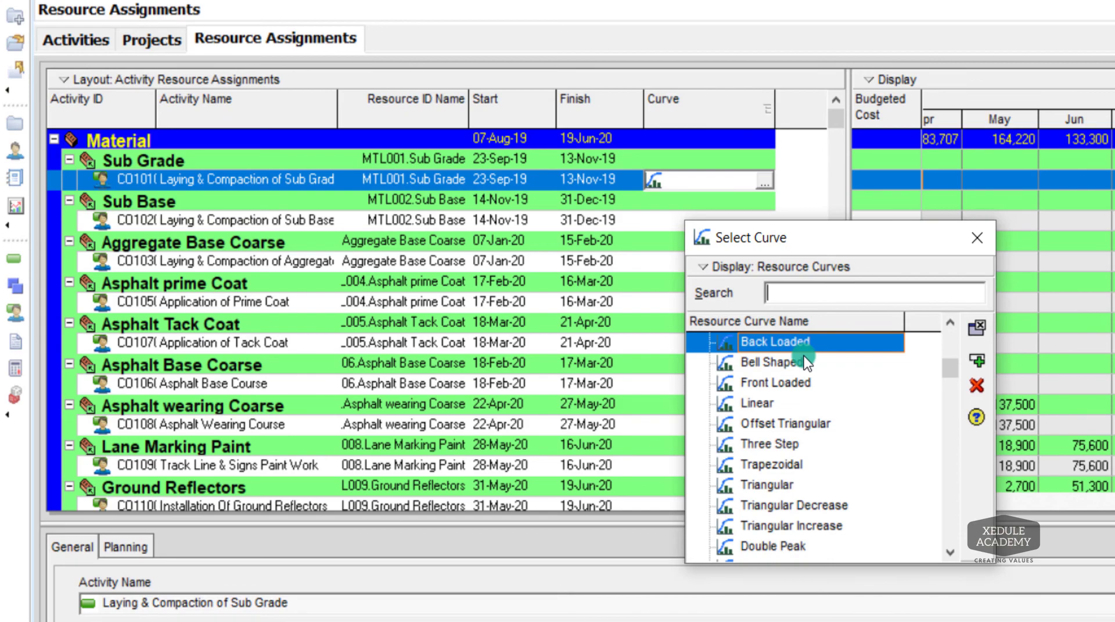
pyautogui.doubleClick(771, 406)
# Step: Fill the Linear curve down from the first Sub Grade assignment through the last Porta Cabin assignment and review the curve column
pyautogui.moveTo(835, 124); pyautogui.dragTo(839, 481)
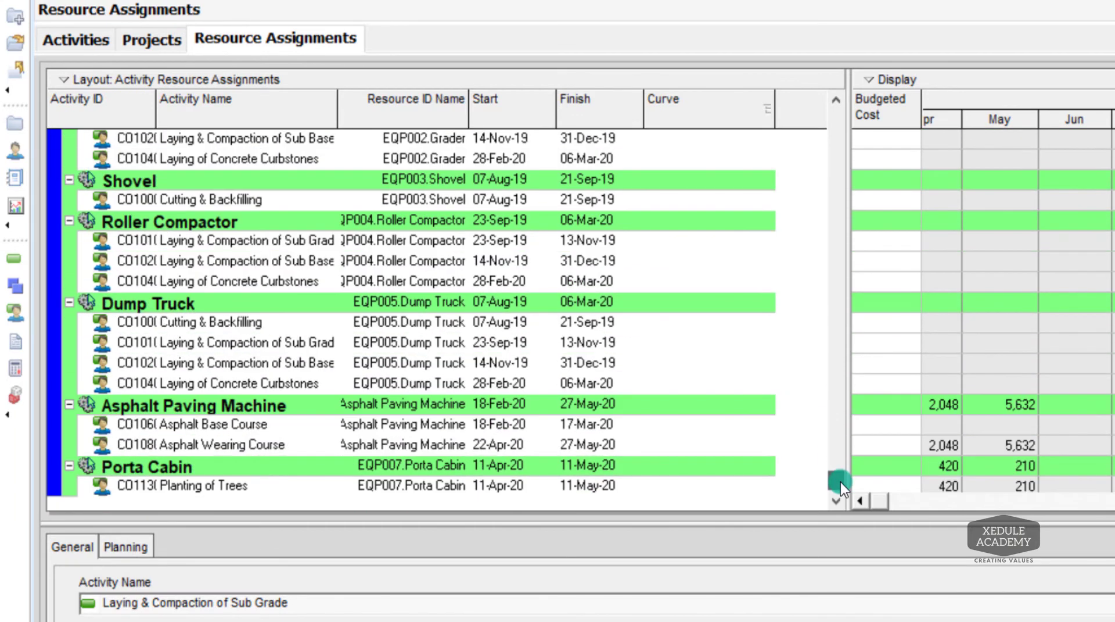
pyautogui.keyDown('shift'); pyautogui.click(733, 485); pyautogui.keyUp('shift')
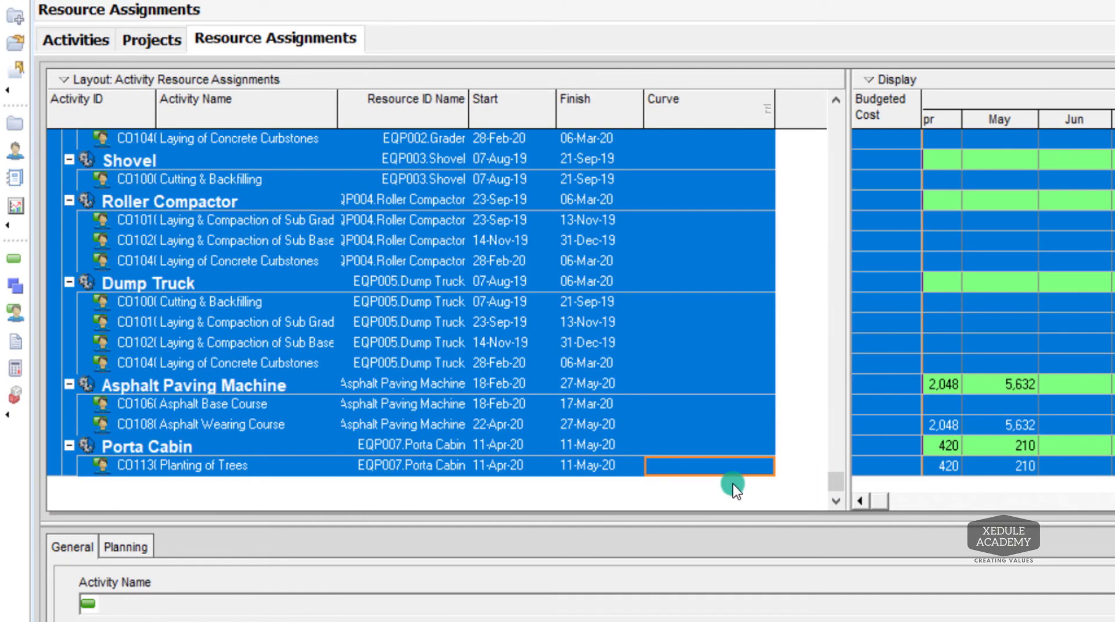
pyautogui.click(667, 443)
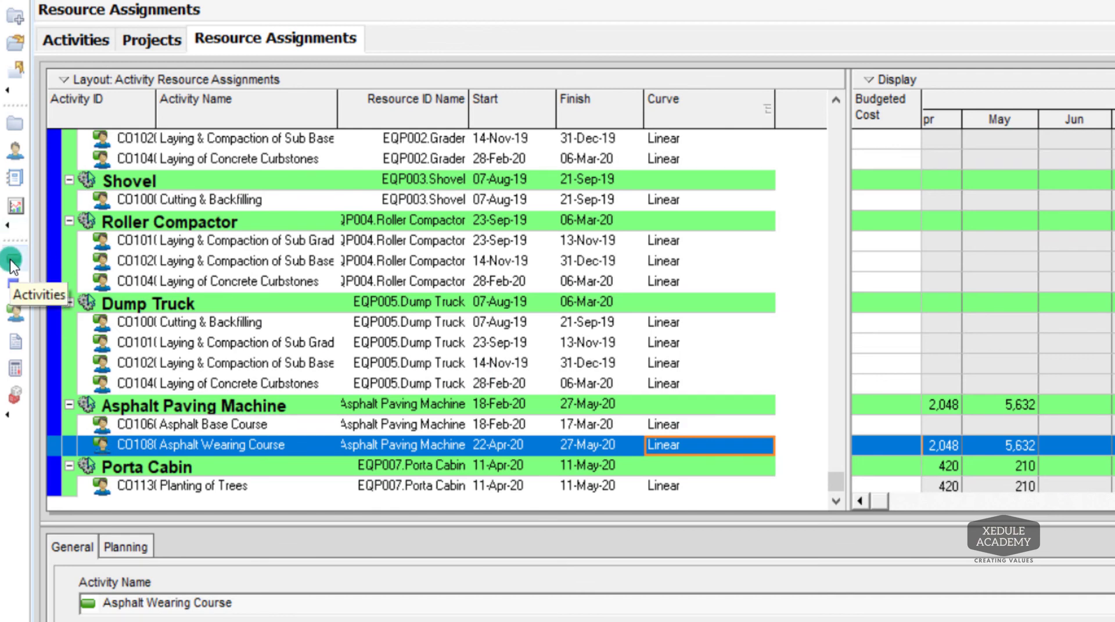
pyautogui.scroll(6, 783, 255)
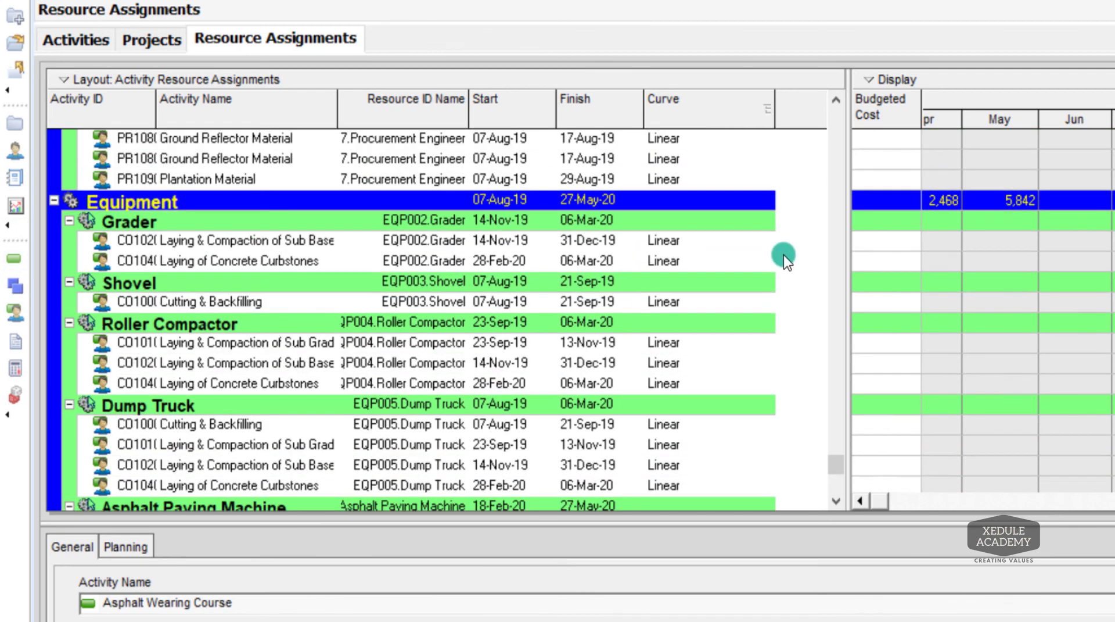
pyautogui.scroll(2, 783, 254)
pyautogui.moveTo(833, 402); pyautogui.dragTo(871, 119)
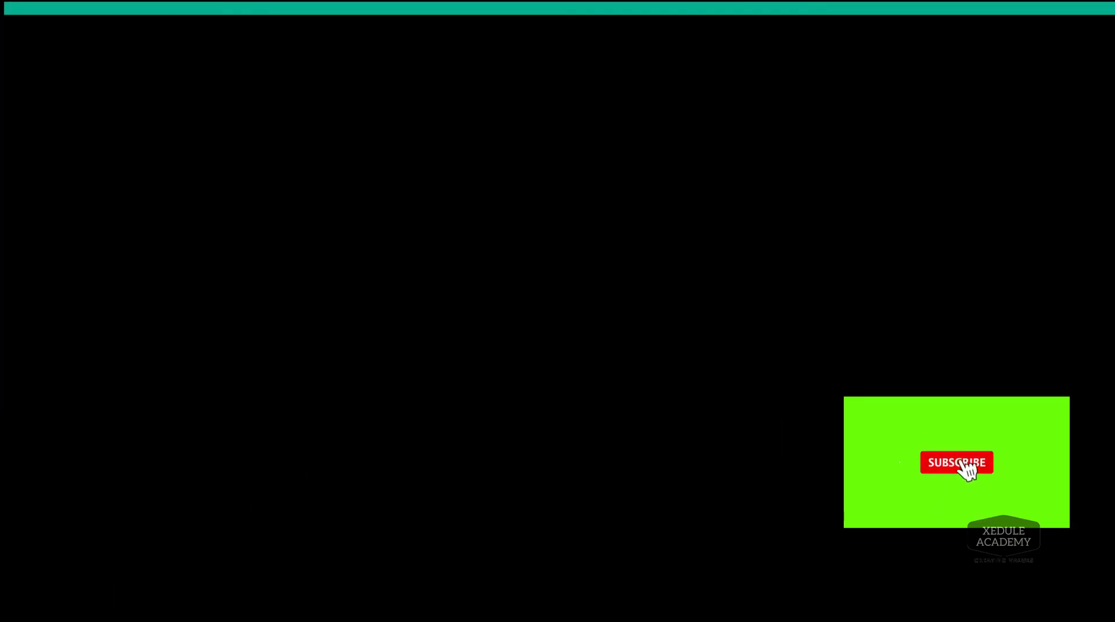